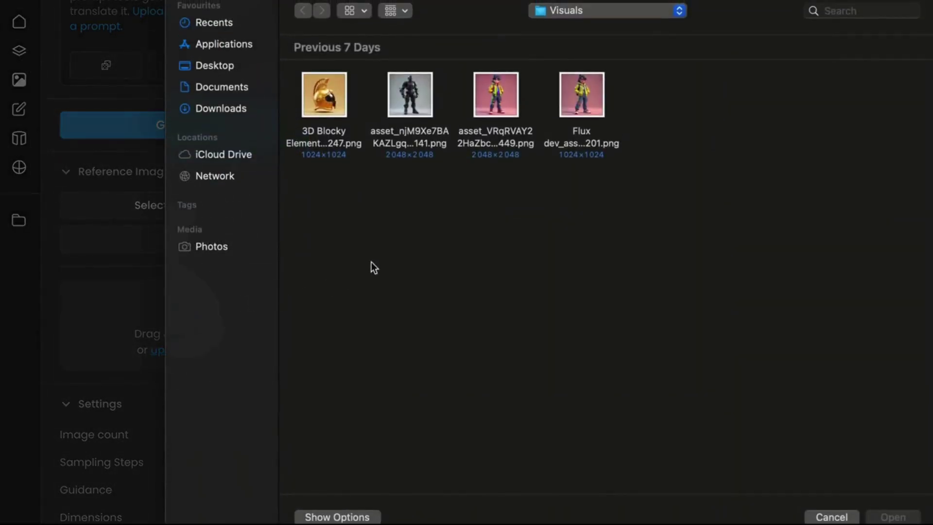
Load the armoured robot as the reference image in ControlNet + Style mode.
{"action": "double_click", "coordinate": [410, 95]}
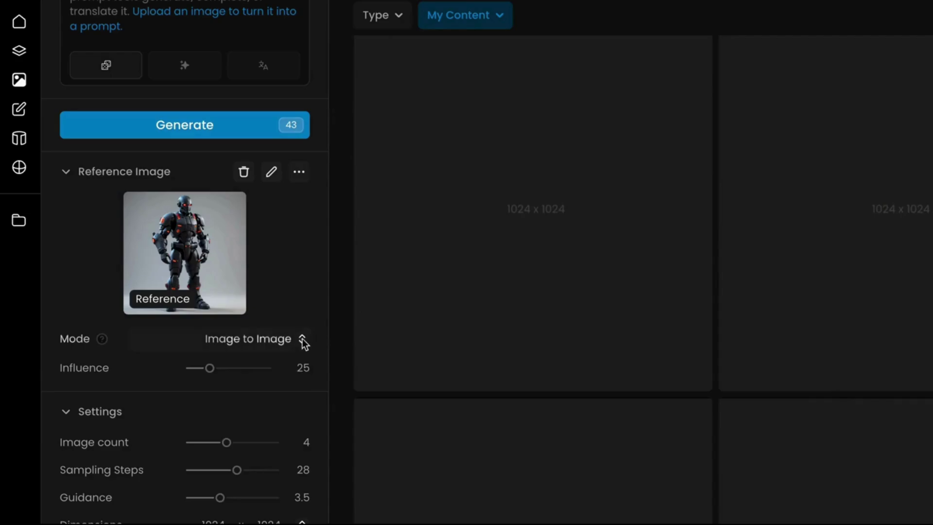
{"action": "left_click", "coordinate": [303, 339]}
{"action": "left_click", "coordinate": [211, 499]}
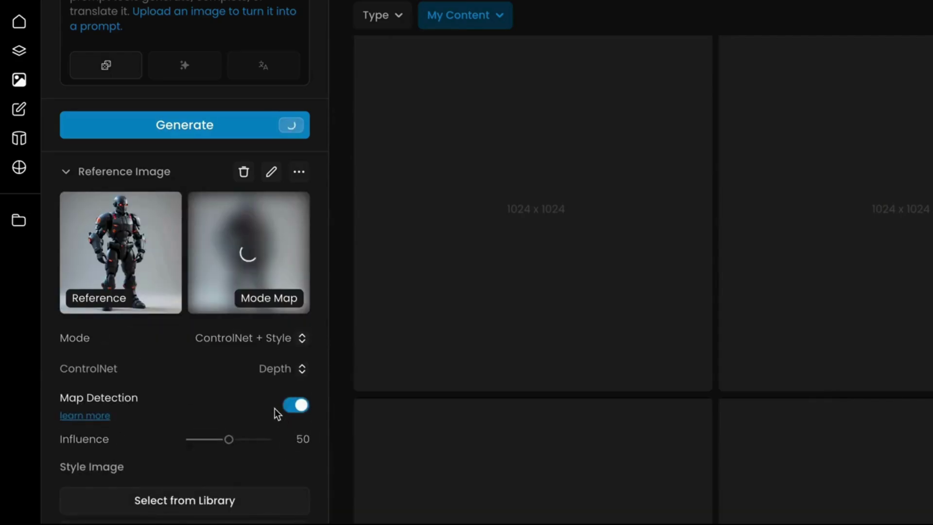
{"action": "scroll", "coordinate": [324, 286], "scroll_direction": "down", "scroll_amount": 3}
{"action": "scroll", "coordinate": [325, 287], "scroll_direction": "down", "scroll_amount": 2}
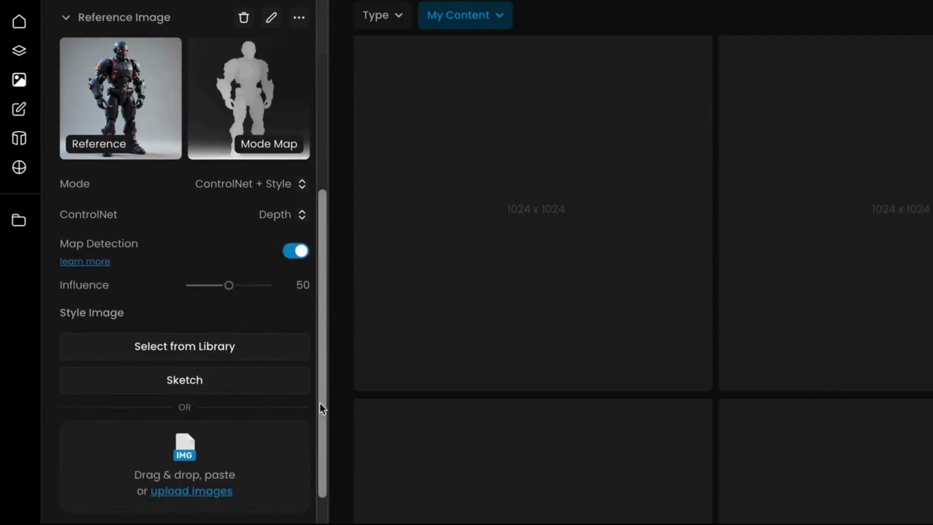
Try the golden helmet as style image, remove it, and use the robot instead.
{"action": "left_click", "coordinate": [259, 445]}
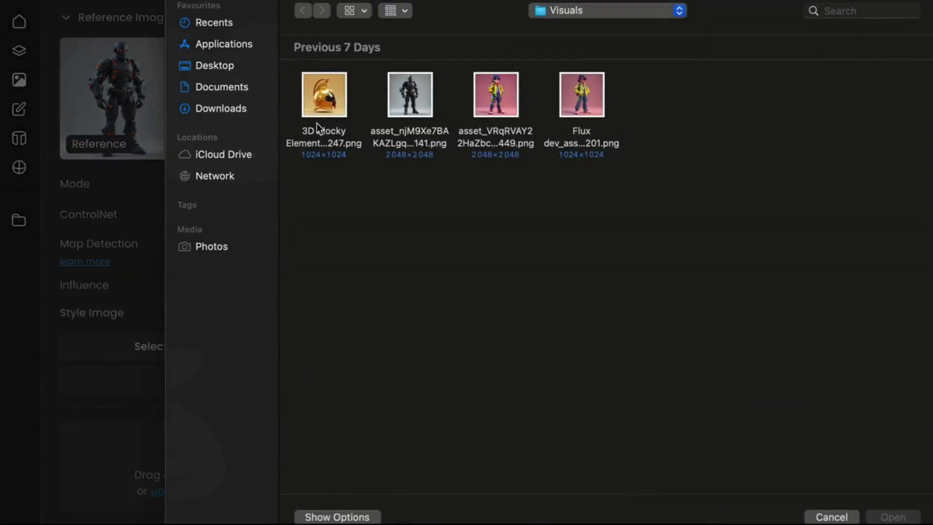
{"action": "double_click", "coordinate": [323, 110]}
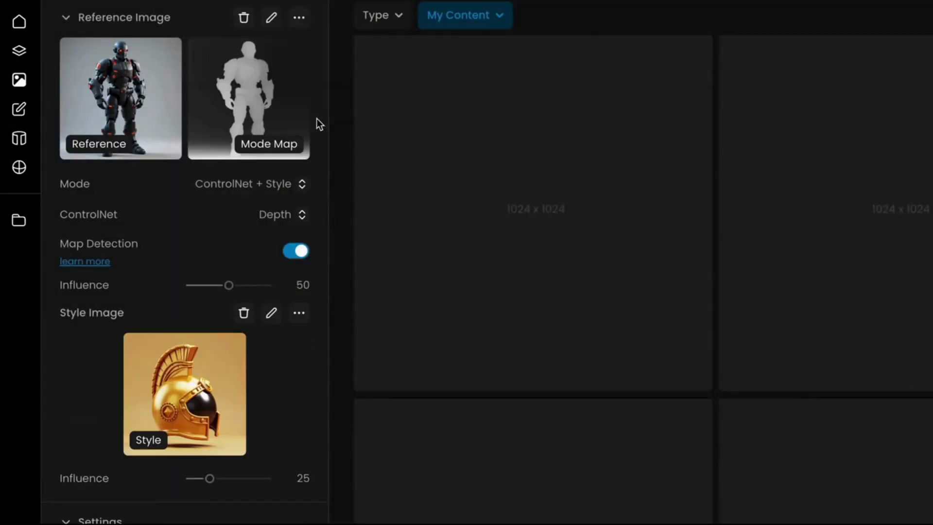
{"action": "left_click", "coordinate": [243, 313]}
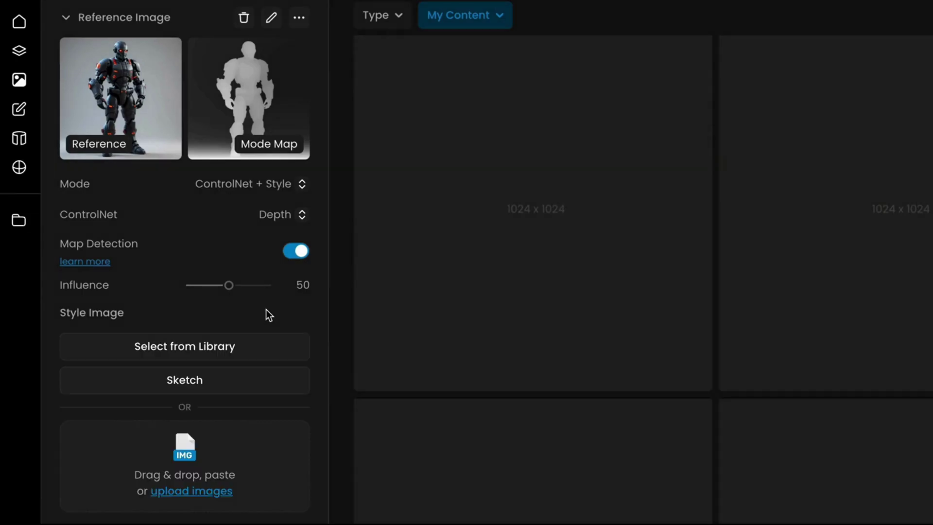
{"action": "left_click_drag", "start_coordinate": [162, 143], "coordinate": [182, 430]}
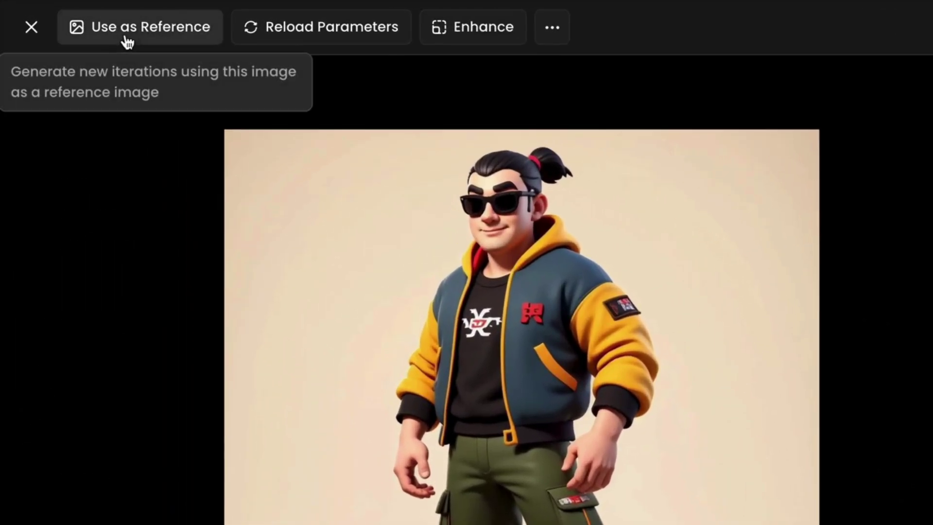
Use the jacket character as reference in Image to Image + ControlNet mode.
{"action": "left_click", "coordinate": [127, 33]}
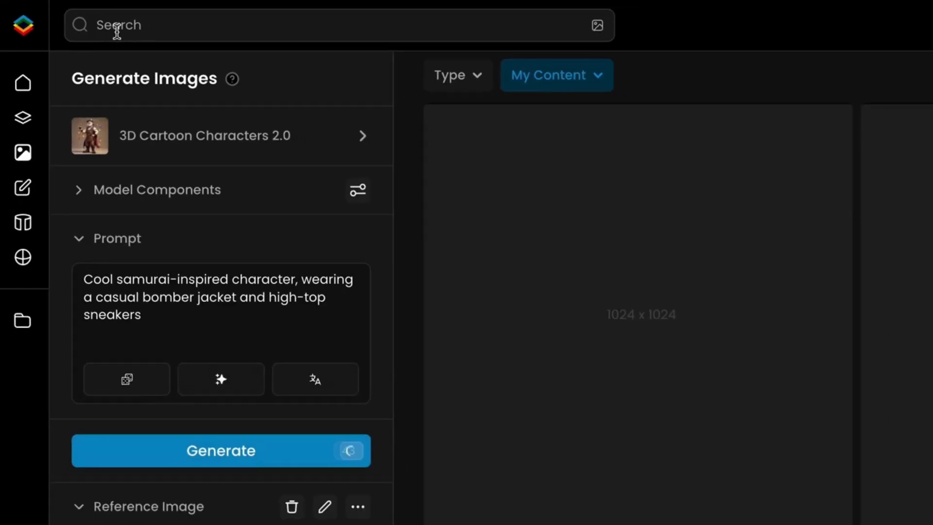
{"action": "scroll", "coordinate": [218, 328], "scroll_direction": "down", "scroll_amount": 3}
{"action": "left_click", "coordinate": [213, 321]}
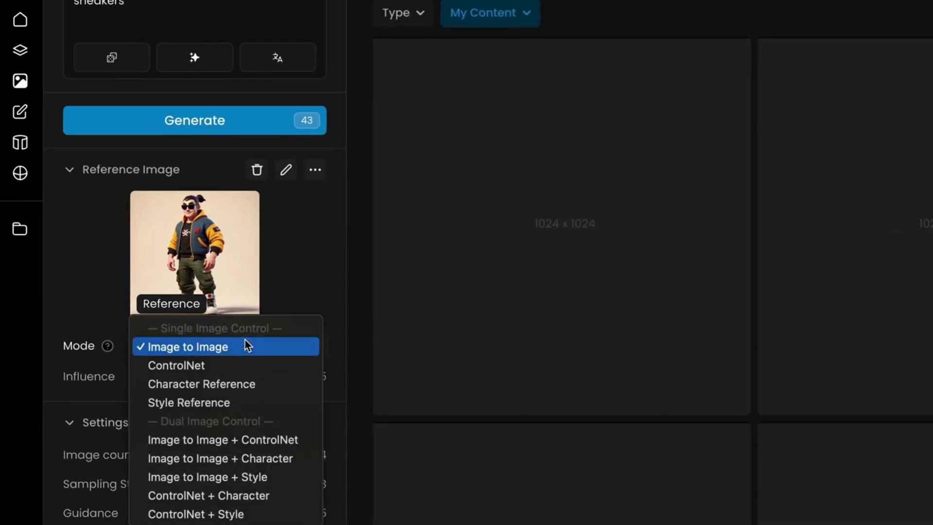
{"action": "left_click", "coordinate": [232, 439]}
{"action": "scroll", "coordinate": [232, 442], "scroll_direction": "down", "scroll_amount": 3}
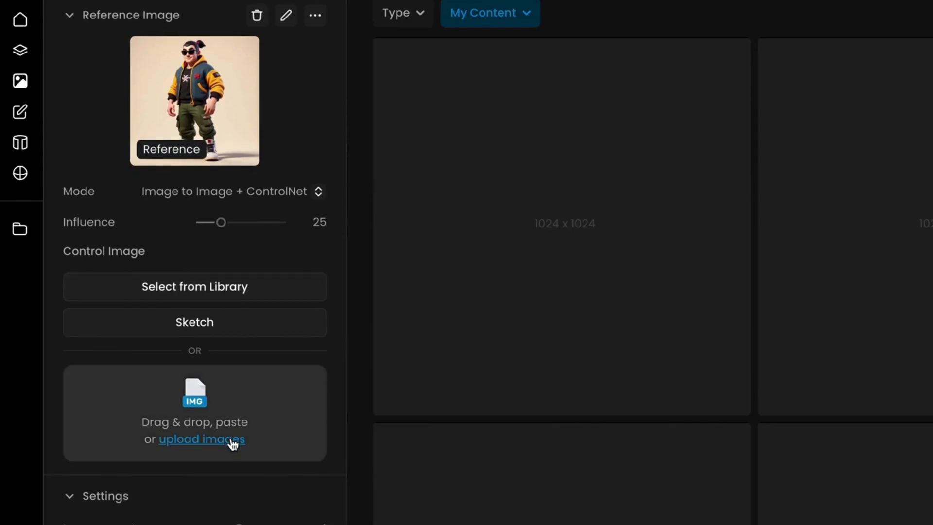
Make the jacket character the control image with a Structure map at influence 75.
{"action": "left_click_drag", "start_coordinate": [223, 122], "coordinate": [204, 409]}
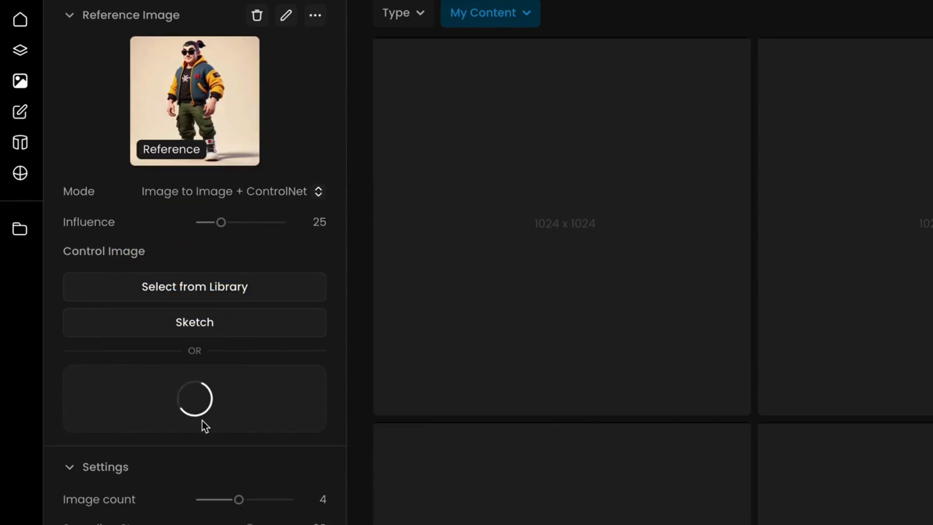
{"action": "left_click", "coordinate": [203, 425]}
{"action": "left_click", "coordinate": [206, 456]}
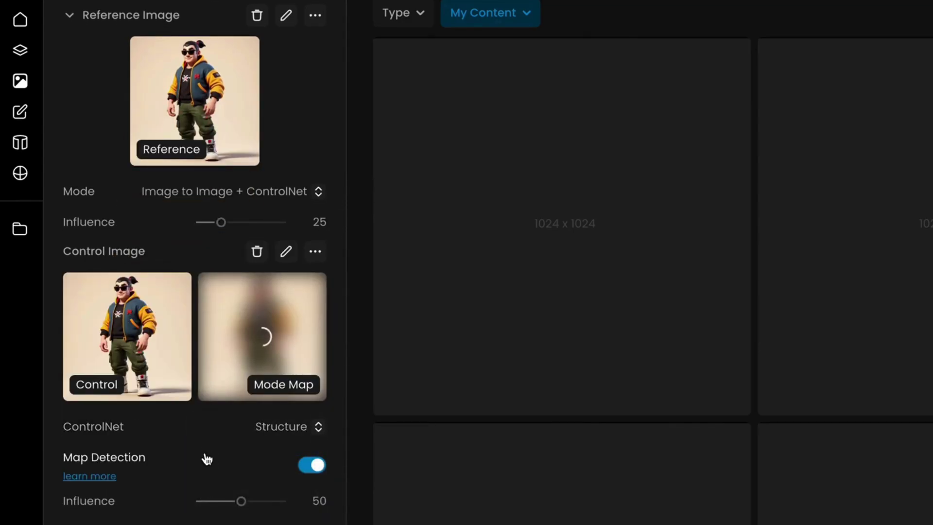
{"action": "left_click", "coordinate": [241, 358]}
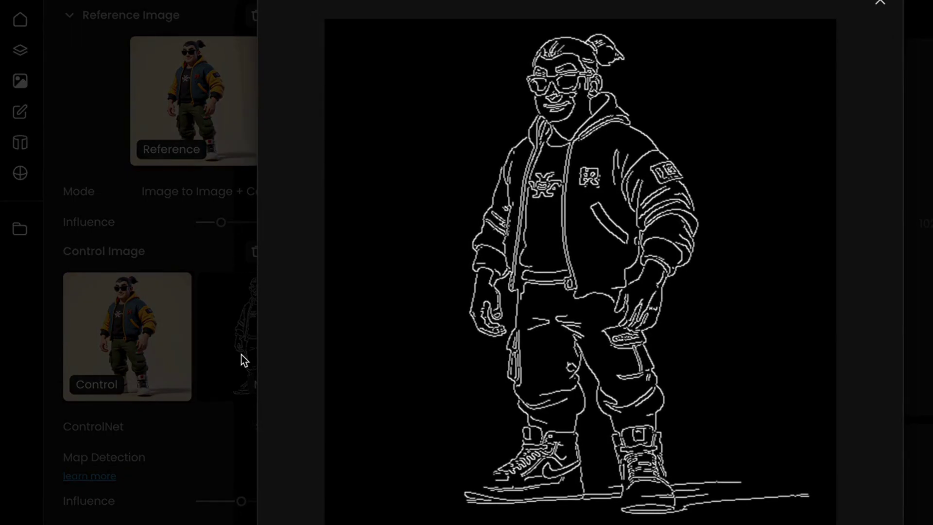
{"action": "left_click", "coordinate": [241, 358]}
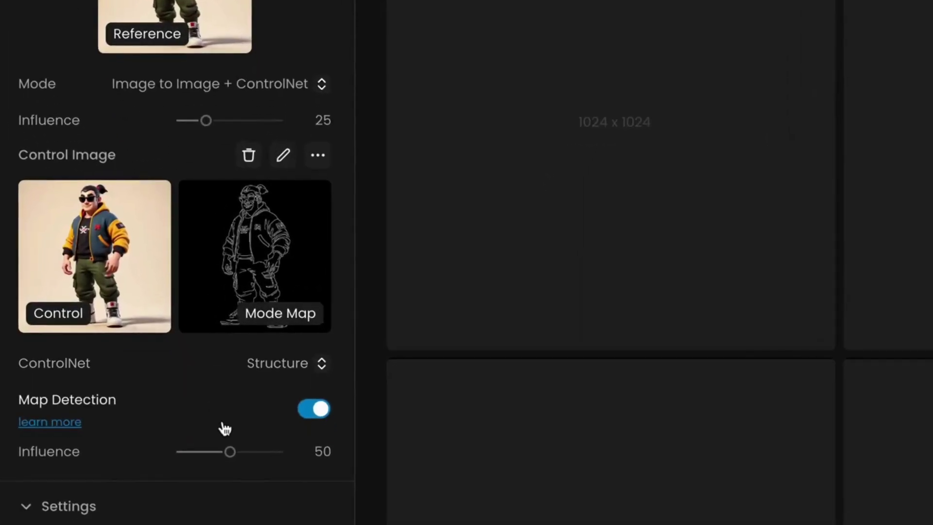
{"action": "left_click_drag", "start_coordinate": [230, 453], "coordinate": [255, 457]}
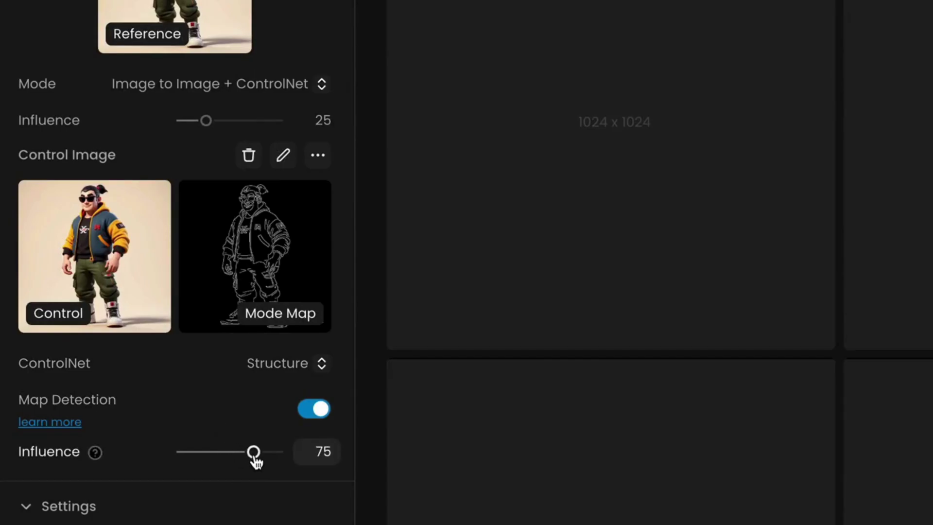
{"action": "scroll", "coordinate": [255, 452], "scroll_direction": "up", "scroll_amount": 10}
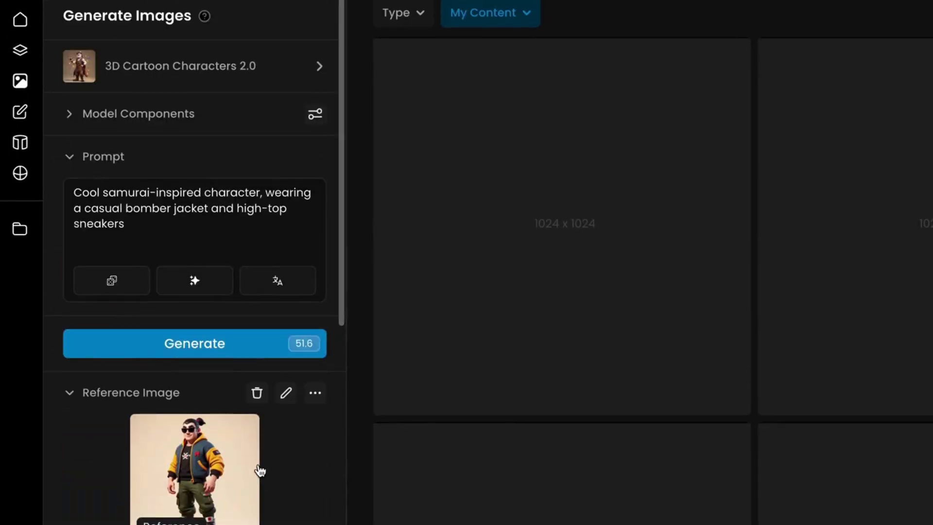
Generate the jacket-character variants and compare them with the original.
{"action": "left_click", "coordinate": [260, 344]}
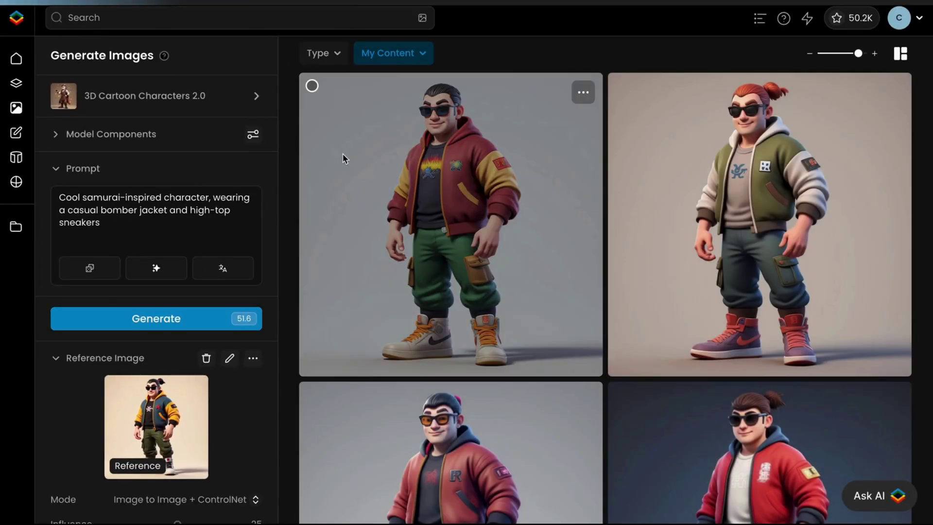
{"action": "left_click", "coordinate": [342, 154]}
{"action": "mouse_move", "coordinate": [346, 219]}
{"action": "left_mouse_down"}
{"action": "mouse_move", "coordinate": [328, 226]}
{"action": "mouse_move", "coordinate": [211, 204]}
{"action": "left_mouse_up"}
{"action": "key", "text": "Right"}
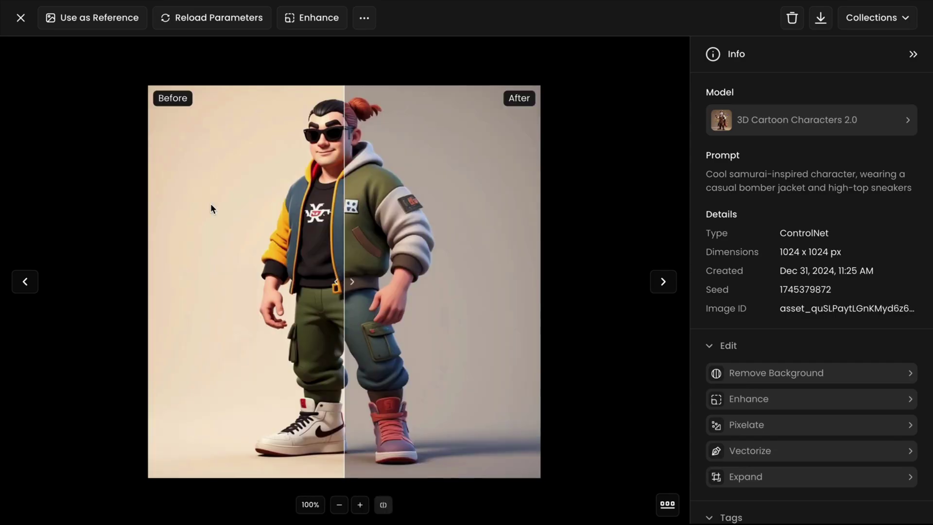
{"action": "mouse_move", "coordinate": [339, 222]}
{"action": "left_mouse_down"}
{"action": "mouse_move", "coordinate": [297, 209]}
{"action": "mouse_move", "coordinate": [221, 213]}
{"action": "left_mouse_up"}
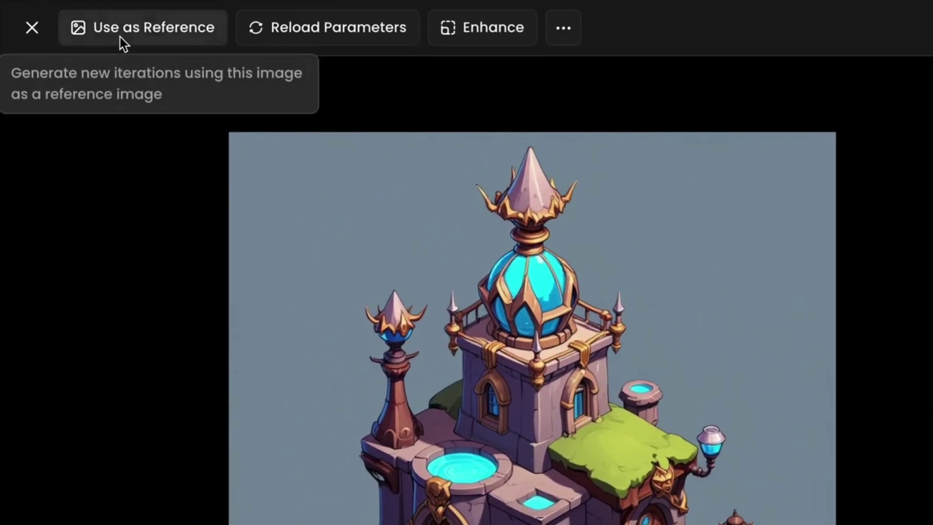
Use the isometric building as reference in ControlNet + Style mode.
{"action": "left_click", "coordinate": [99, 17]}
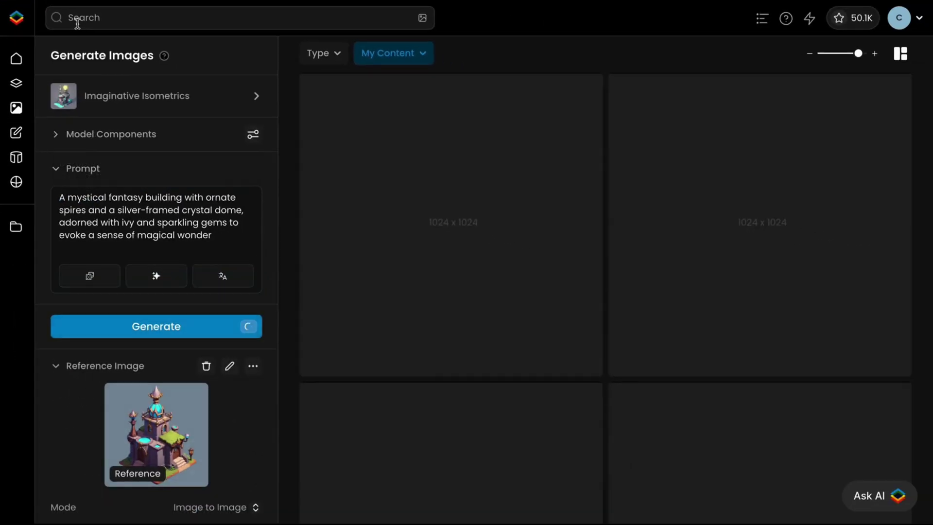
{"action": "scroll", "coordinate": [156, 365], "scroll_direction": "down", "scroll_amount": 3}
{"action": "left_click", "coordinate": [212, 506]}
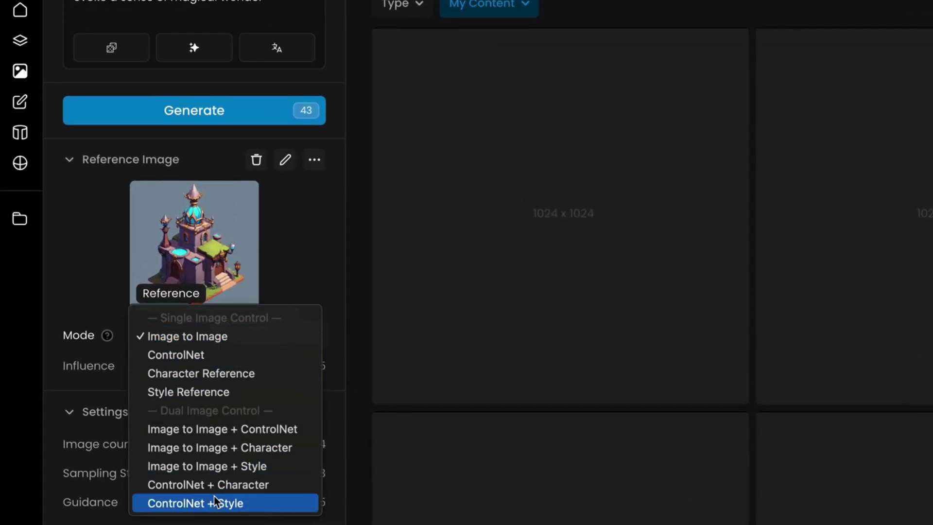
{"action": "left_click", "coordinate": [215, 502]}
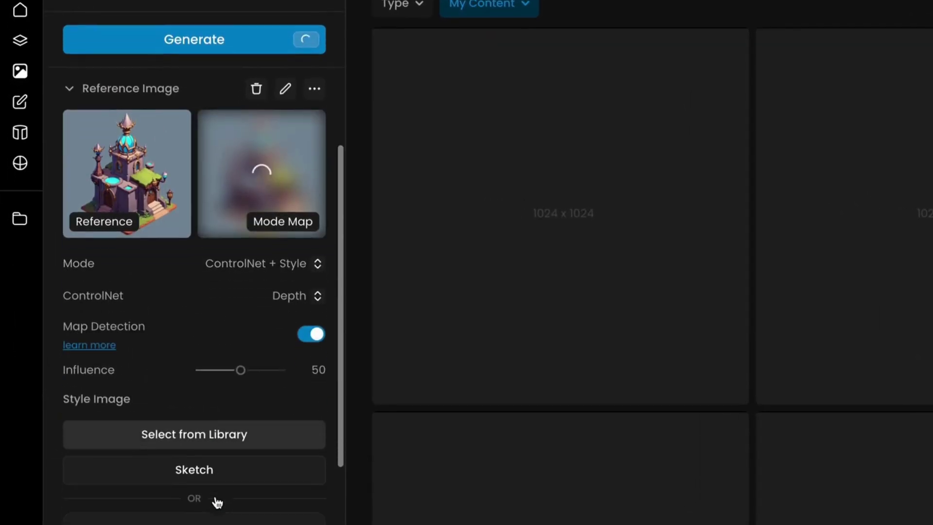
{"action": "scroll", "coordinate": [258, 303], "scroll_direction": "down", "scroll_amount": 1}
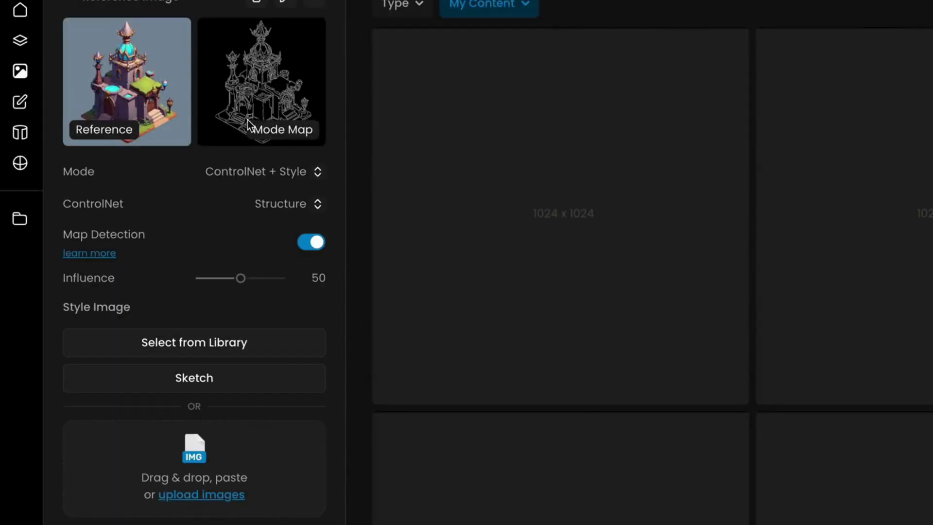
Load the brick isometric building as style image; set style influence 30, reference 87.
{"action": "left_click", "coordinate": [201, 494]}
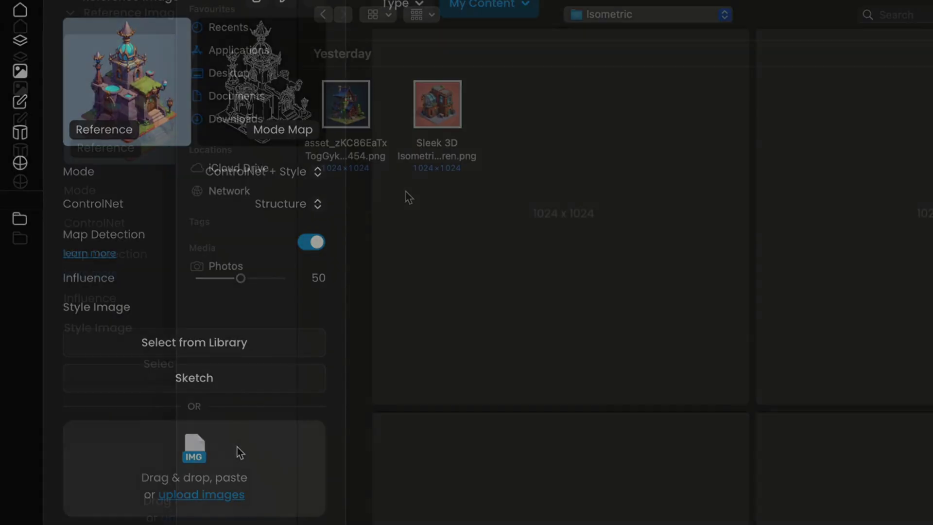
{"action": "double_click", "coordinate": [437, 109]}
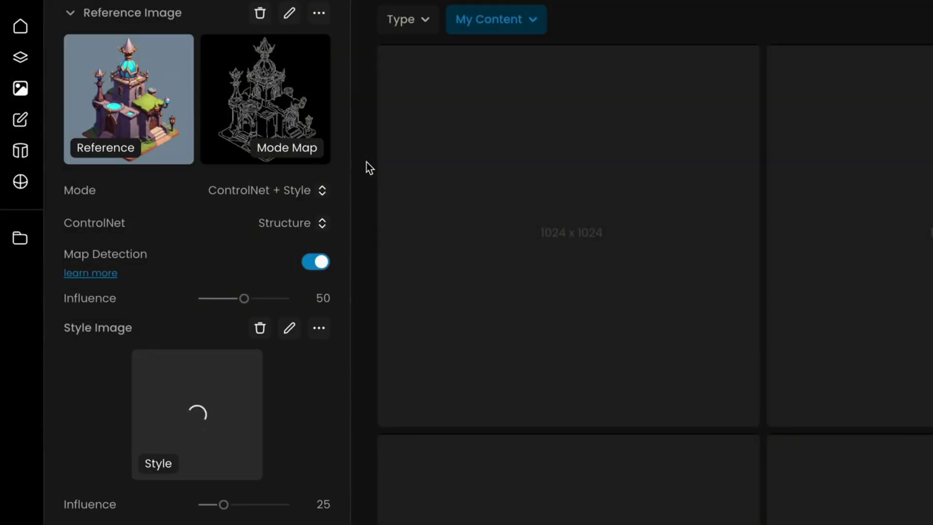
{"action": "left_click", "coordinate": [223, 437]}
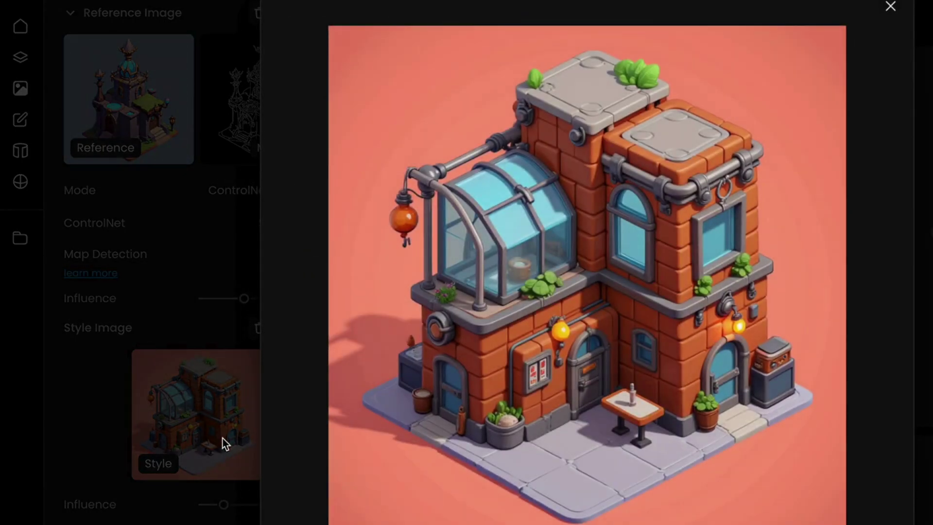
{"action": "left_click", "coordinate": [222, 438]}
{"action": "left_click_drag", "start_coordinate": [223, 505], "coordinate": [228, 504]}
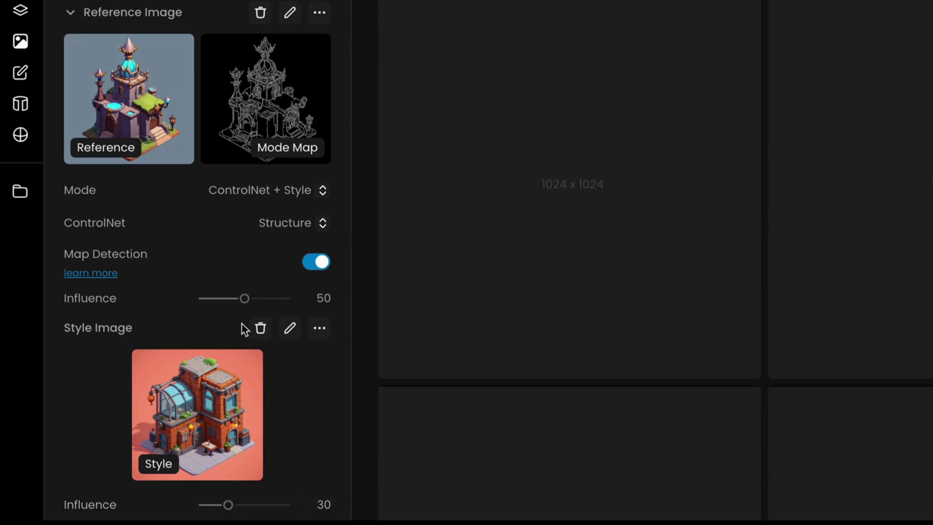
{"action": "left_click_drag", "start_coordinate": [244, 298], "coordinate": [274, 298]}
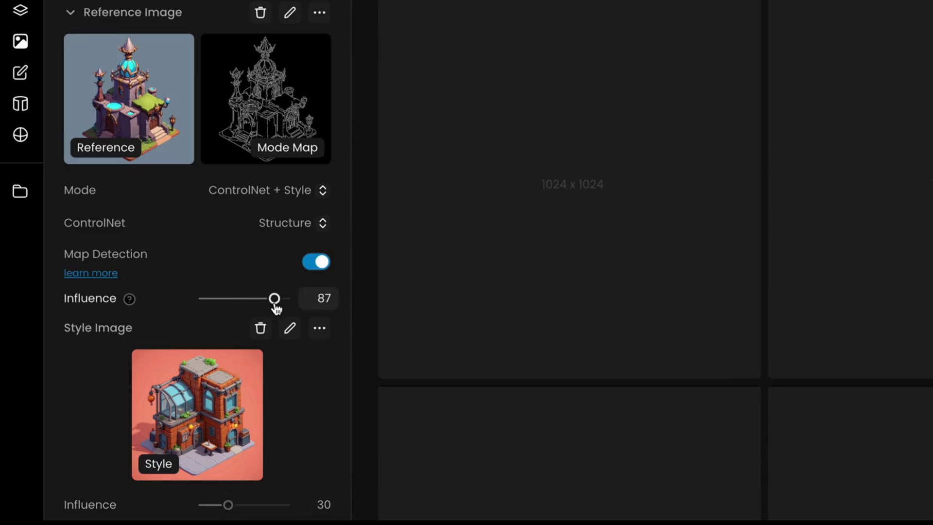
{"action": "scroll", "coordinate": [275, 305], "scroll_direction": "up", "scroll_amount": 5}
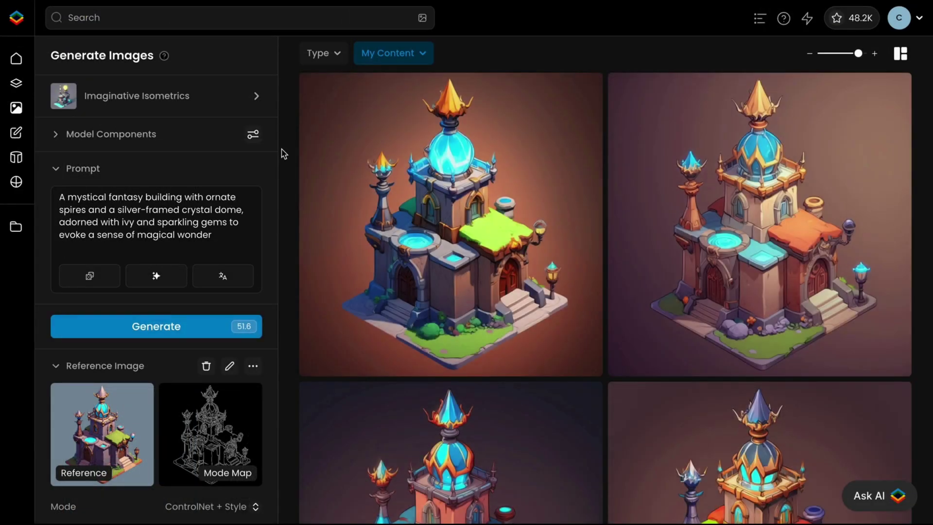
Compare the generated buildings with the original reference in the viewer.
{"action": "left_click", "coordinate": [337, 156]}
{"action": "mouse_move", "coordinate": [341, 255]}
{"action": "left_mouse_down"}
{"action": "mouse_move", "coordinate": [236, 265]}
{"action": "mouse_move", "coordinate": [430, 270]}
{"action": "mouse_move", "coordinate": [173, 281]}
{"action": "left_mouse_up"}
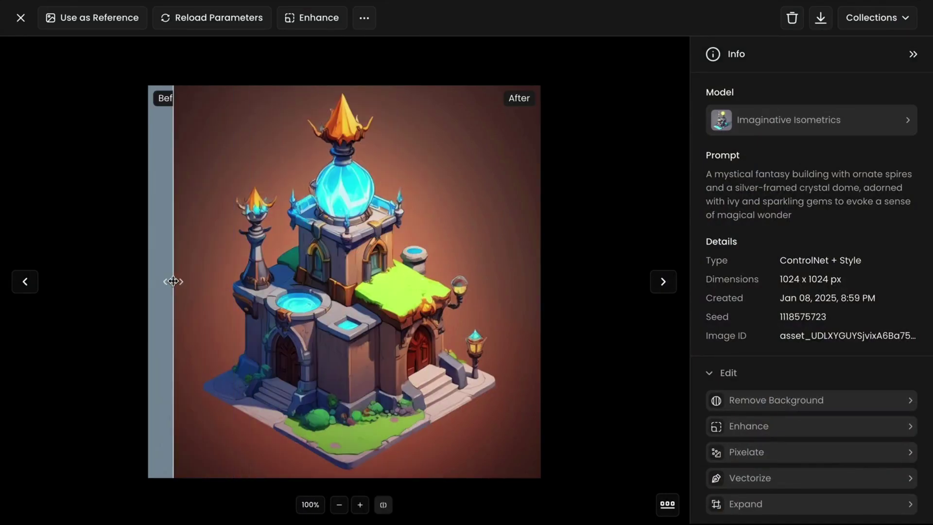
{"action": "key", "text": "Right"}
{"action": "left_click_drag", "start_coordinate": [342, 290], "coordinate": [153, 280]}
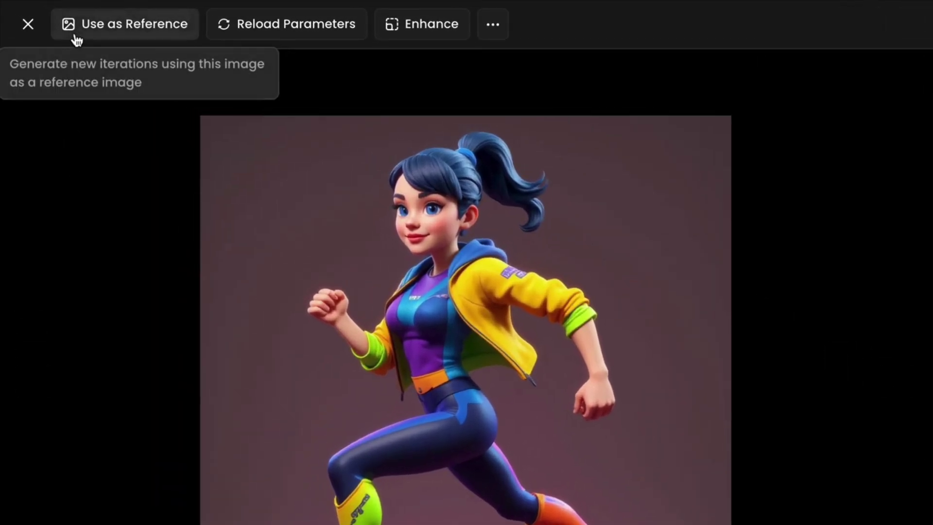
Load the jogging woman's settings in ControlNet + Character mode with a Pose map.
{"action": "left_click", "coordinate": [123, 24]}
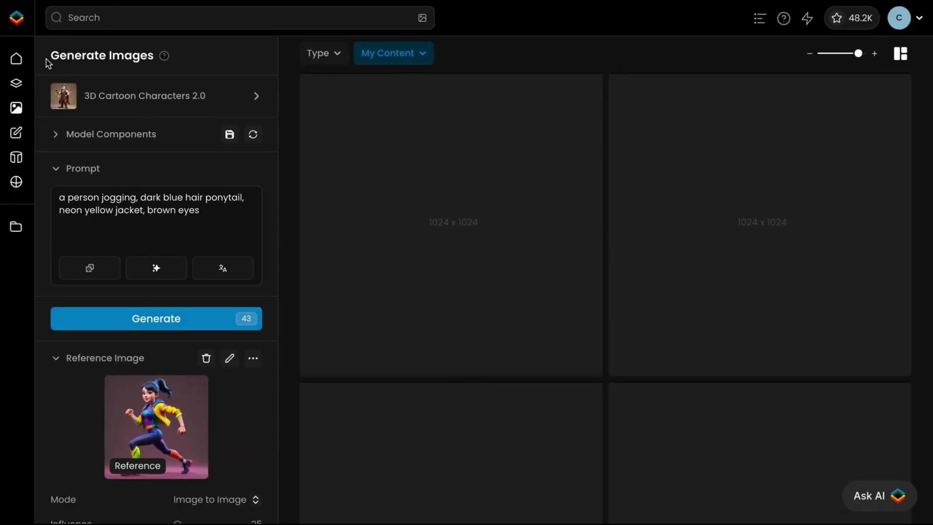
{"action": "scroll", "coordinate": [45, 62], "scroll_direction": "down", "scroll_amount": 3}
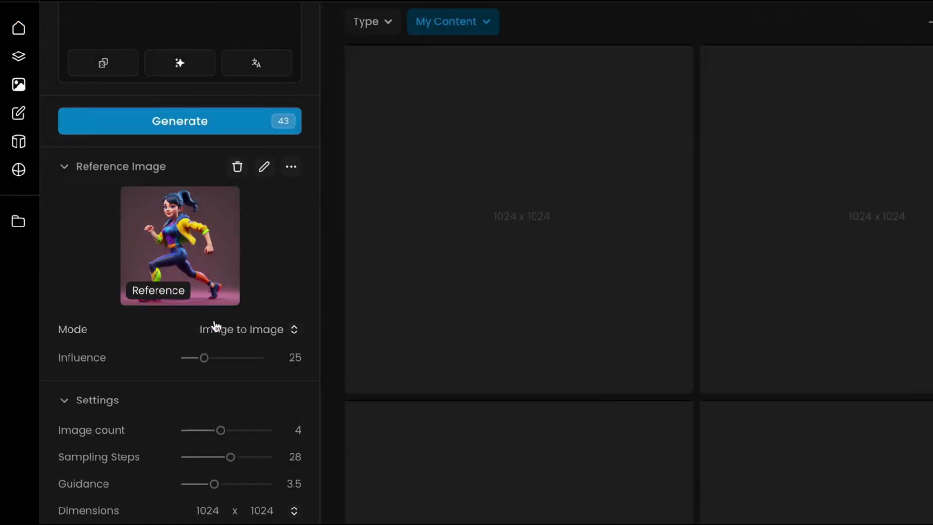
{"action": "left_click", "coordinate": [212, 321]}
{"action": "left_click", "coordinate": [209, 467]}
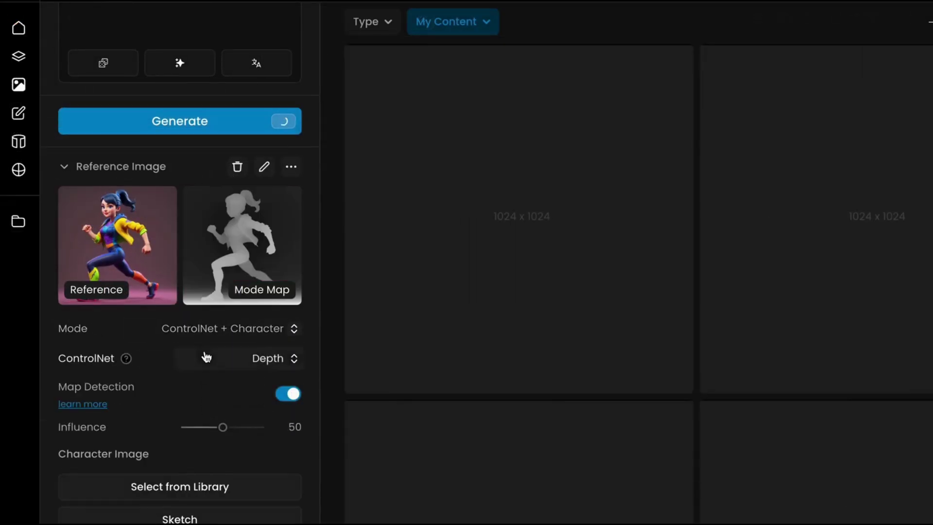
{"action": "left_click", "coordinate": [209, 358]}
{"action": "left_click", "coordinate": [197, 393]}
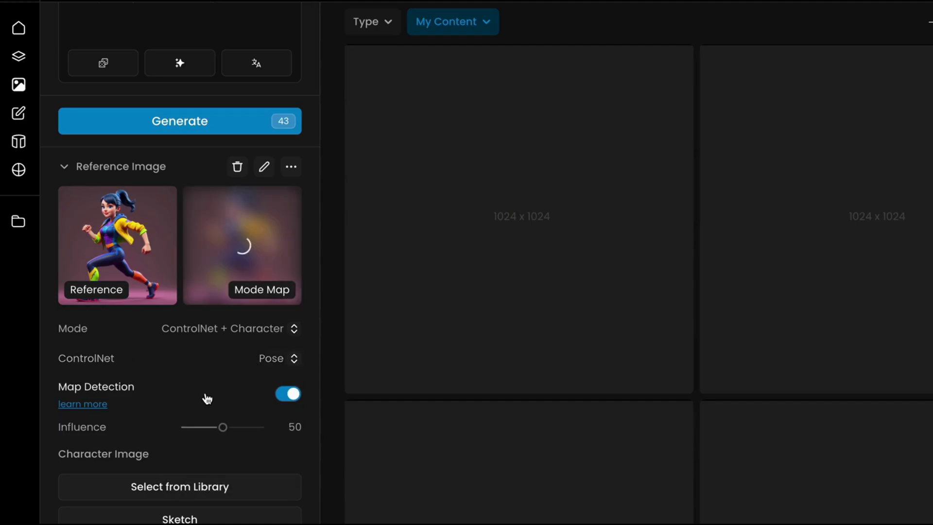
{"action": "left_click", "coordinate": [196, 276]}
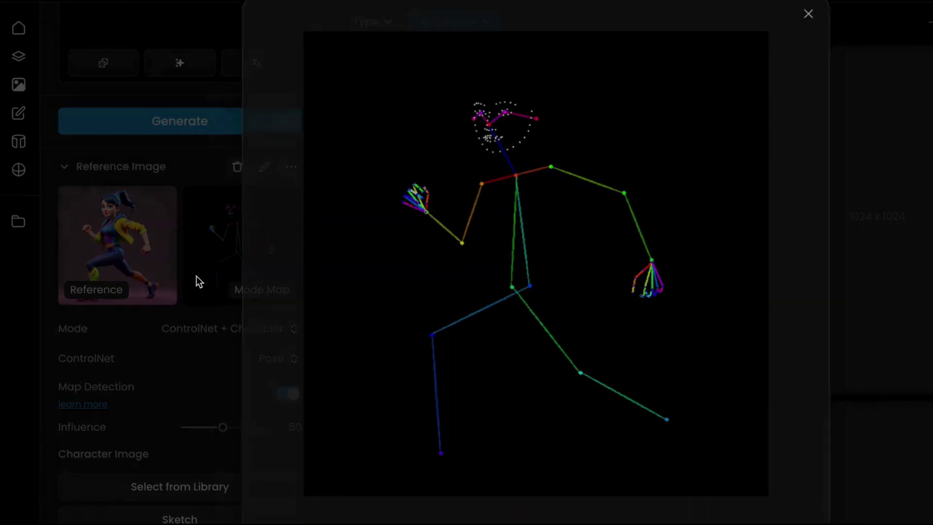
{"action": "left_click", "coordinate": [196, 276]}
{"action": "scroll", "coordinate": [197, 276], "scroll_direction": "down", "scroll_amount": 3}
{"action": "scroll", "coordinate": [196, 276], "scroll_direction": "down", "scroll_amount": 1}
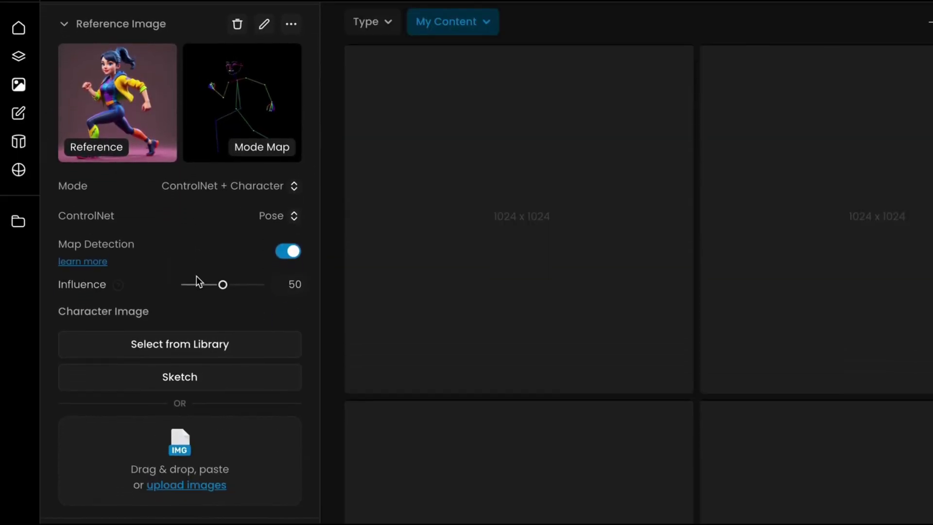
Use the first fairy as character image, with character influence 31 and pose 95.
{"action": "left_click", "coordinate": [189, 343]}
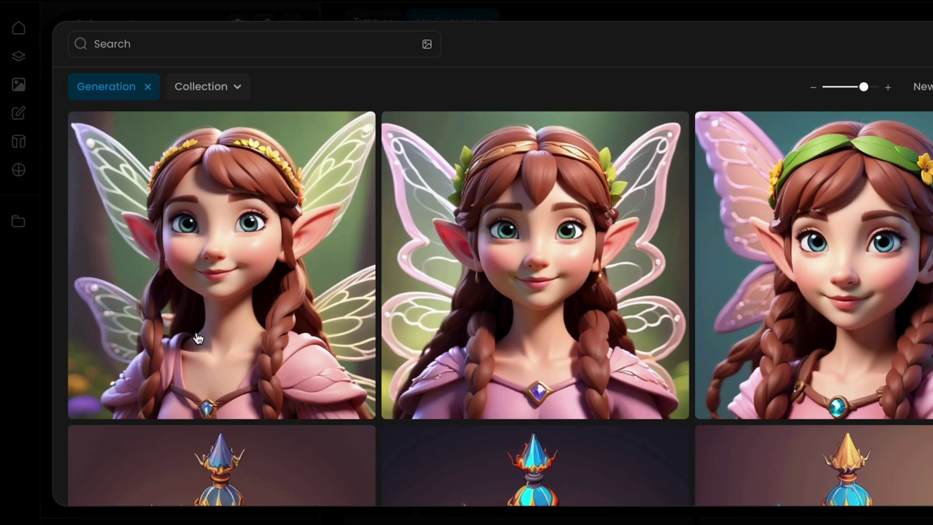
{"action": "left_click", "coordinate": [197, 337]}
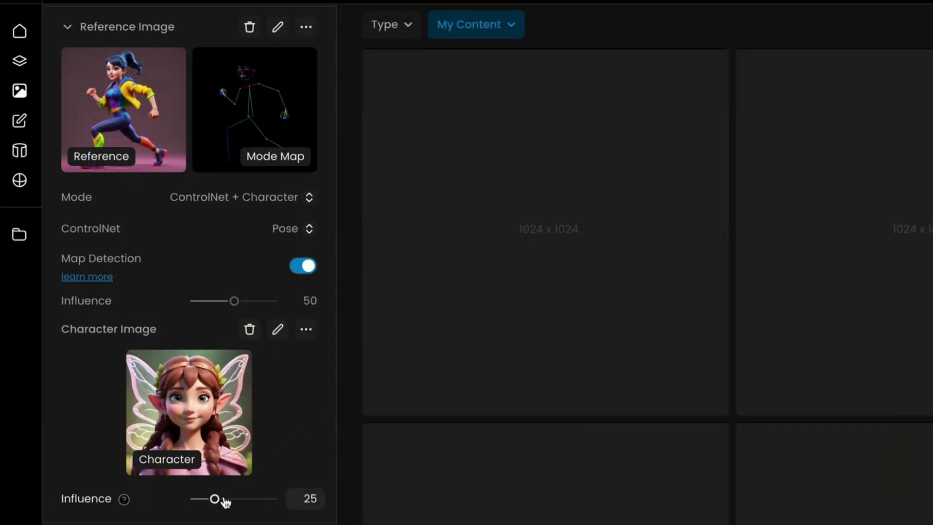
{"action": "left_click_drag", "start_coordinate": [214, 498], "coordinate": [220, 498]}
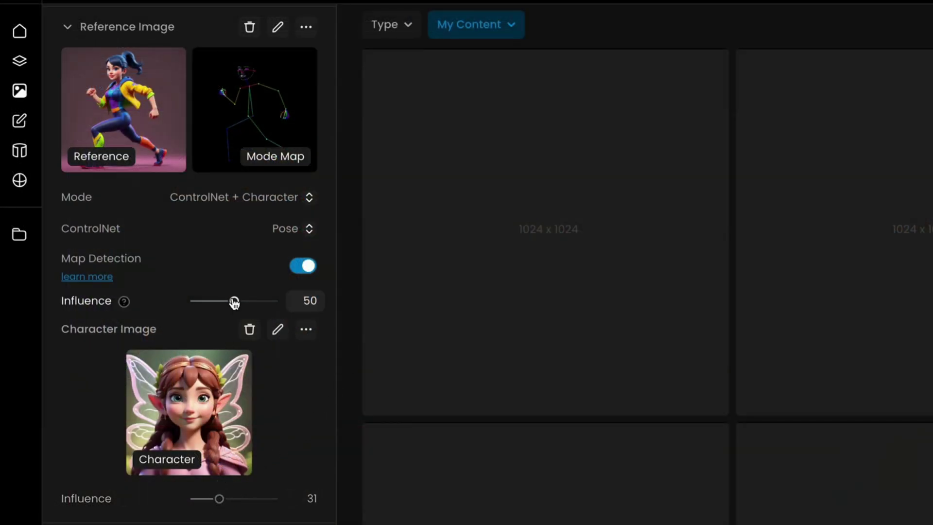
{"action": "left_click_drag", "start_coordinate": [235, 301], "coordinate": [270, 301]}
{"action": "scroll", "coordinate": [269, 302], "scroll_direction": "up", "scroll_amount": 5}
Change the prompt to 'a woman jogging' and generate the images.
{"action": "left_click", "coordinate": [82, 198]}
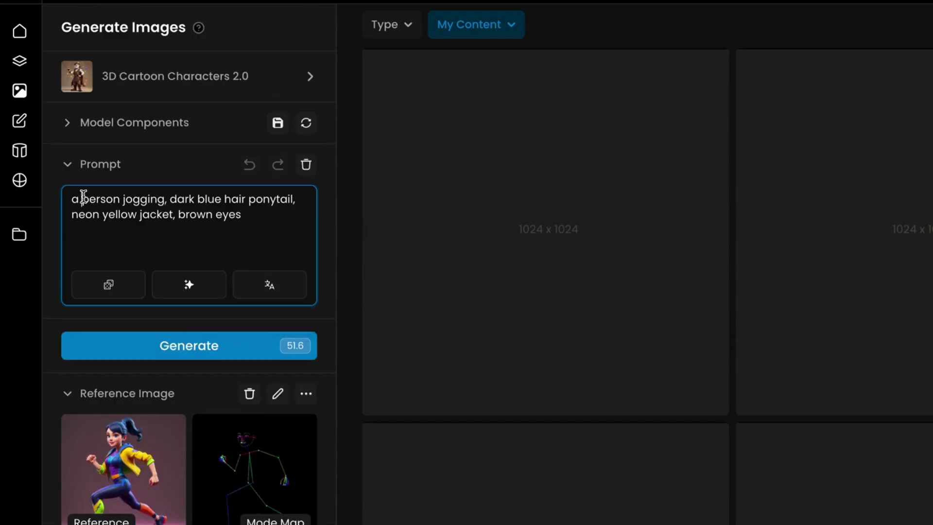
{"action": "left_click_drag", "start_coordinate": [81, 199], "coordinate": [300, 226]}
{"action": "type", "text": "woman jogging"}
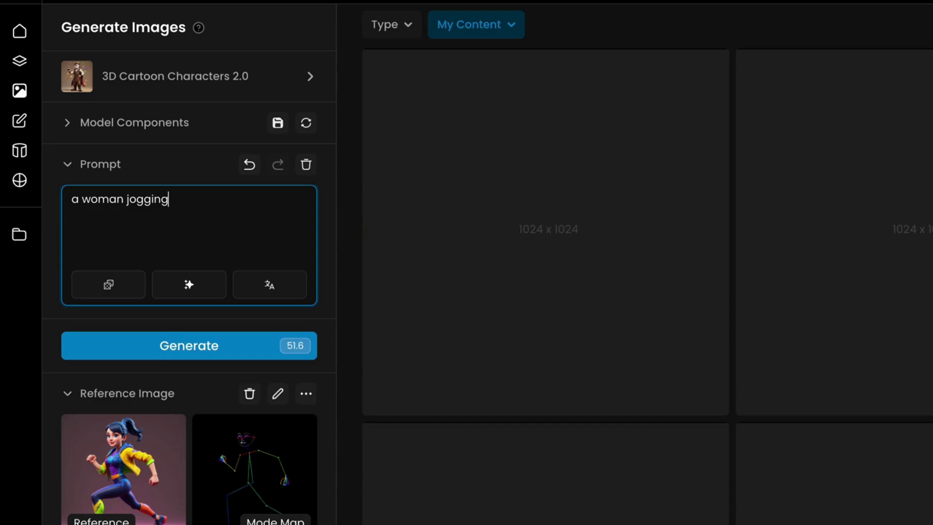
{"action": "left_click", "coordinate": [288, 343]}
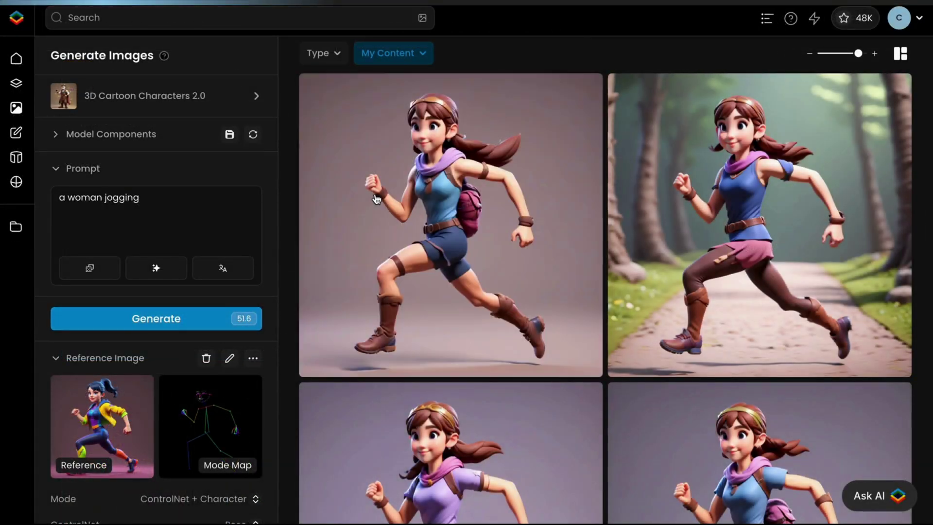
Compare the generated jogging women with the original runner.
{"action": "left_click", "coordinate": [377, 197]}
{"action": "mouse_move", "coordinate": [345, 282]}
{"action": "left_mouse_down"}
{"action": "mouse_move", "coordinate": [215, 255]}
{"action": "mouse_move", "coordinate": [488, 281]}
{"action": "mouse_move", "coordinate": [175, 281]}
{"action": "left_mouse_up"}
{"action": "key", "text": "Right"}
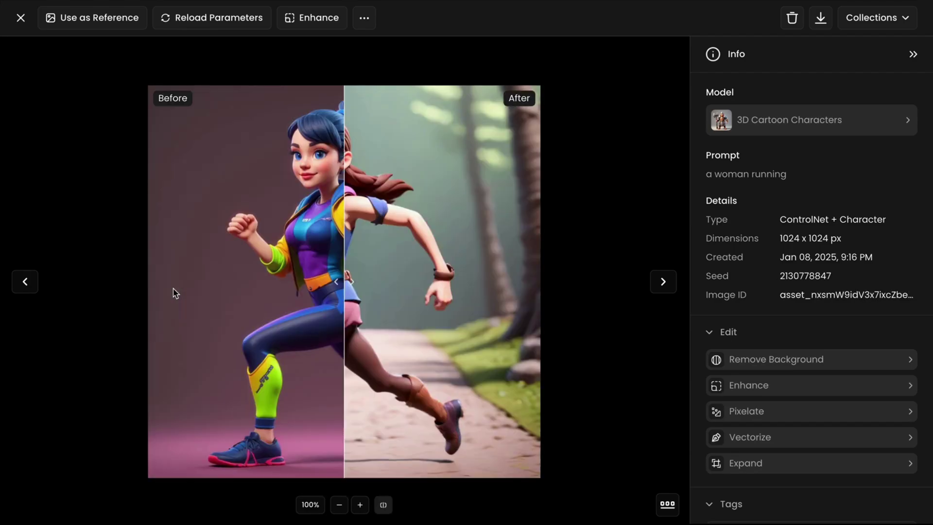
{"action": "left_click_drag", "start_coordinate": [337, 281], "coordinate": [163, 290]}
{"action": "key", "text": "Right"}
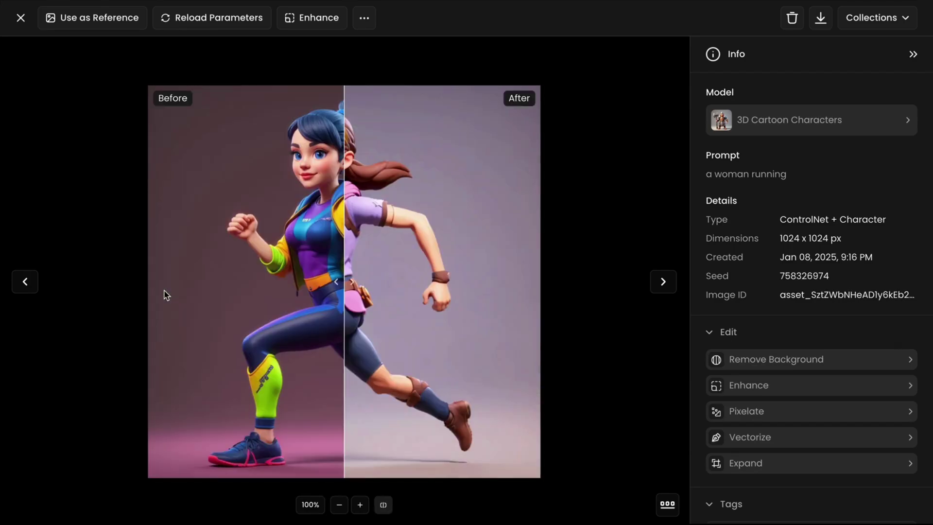
{"action": "mouse_move", "coordinate": [337, 282]}
{"action": "left_mouse_down"}
{"action": "mouse_move", "coordinate": [154, 288]}
{"action": "mouse_move", "coordinate": [421, 277]}
{"action": "left_mouse_up"}
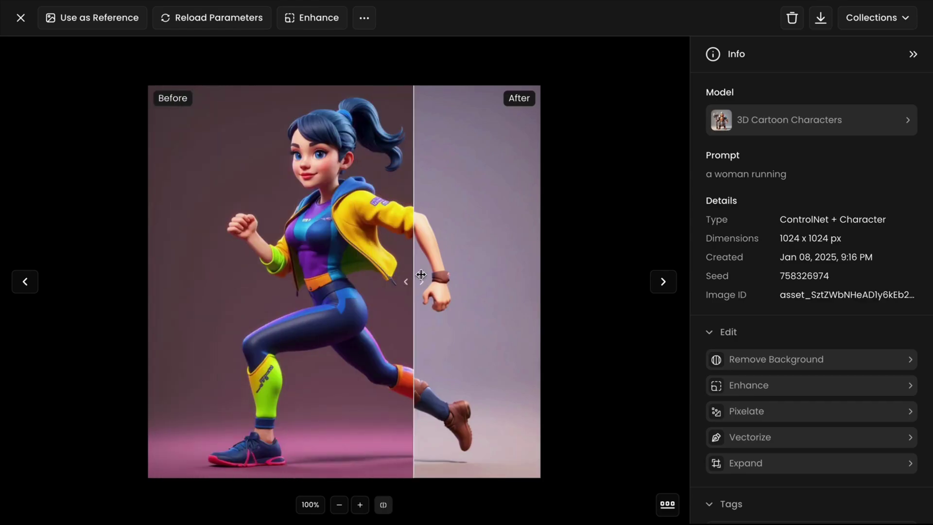